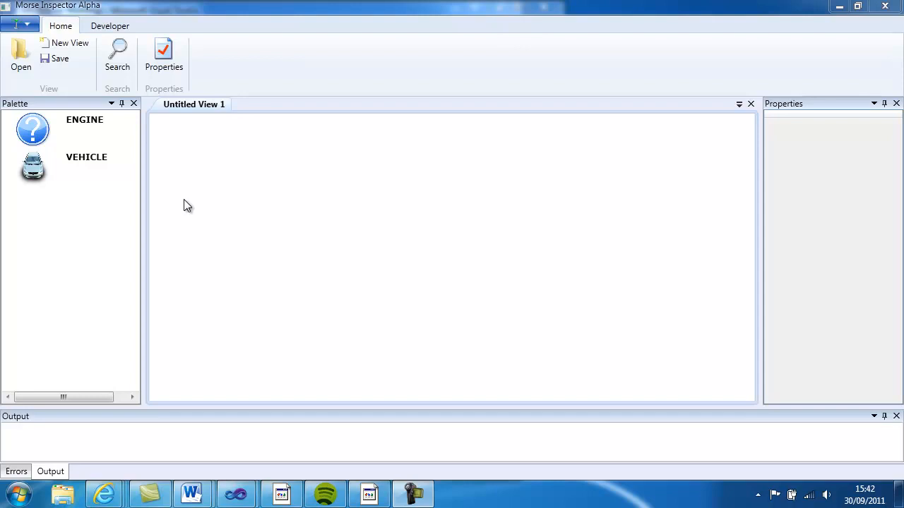
# - Add an ENGINE entity to the empty view and set its year to 2010 and make to Mercedes
pyautogui.click(80, 141)
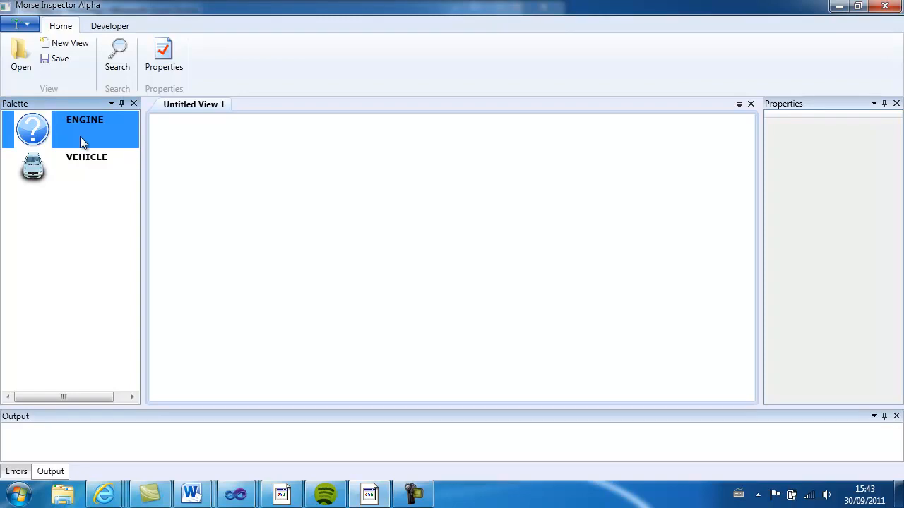
pyautogui.moveTo(79, 138); pyautogui.dragTo(240, 176)
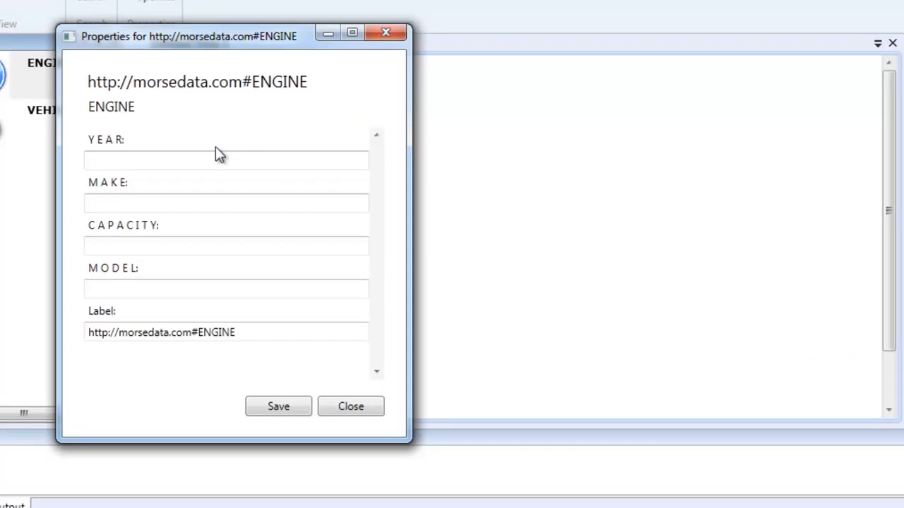
pyautogui.click(191, 162)
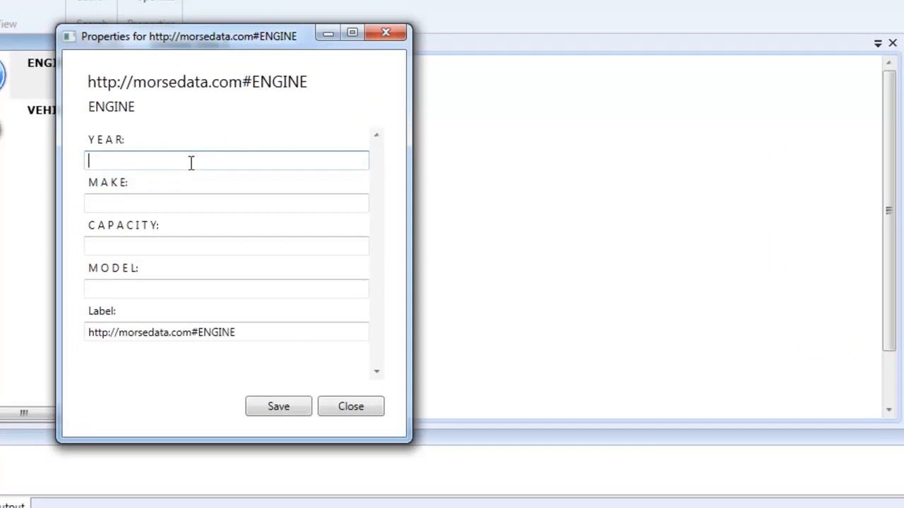
pyautogui.write('2010')
pyautogui.press('Tab')
pyautogui.write('Mercedes')
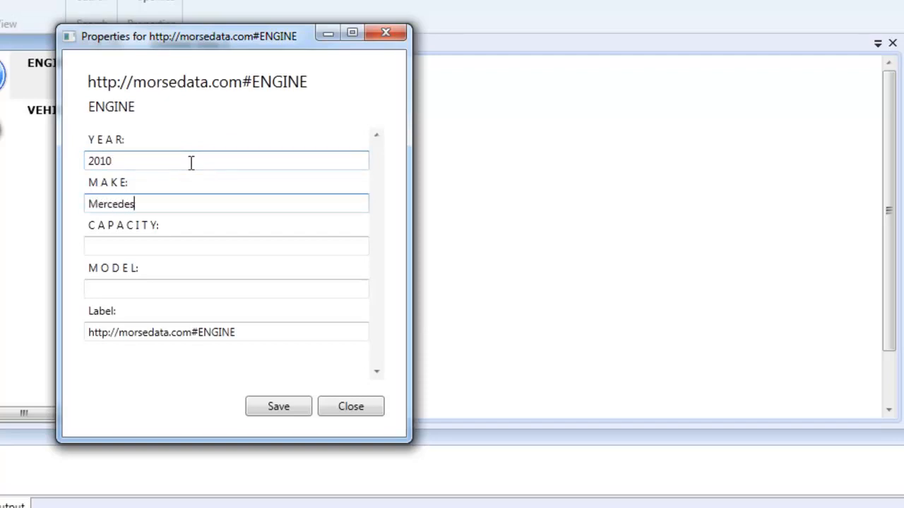
# - Set the engine's capacity to 163 and model to V6 M272, and save the entity
pyautogui.press('Tab')
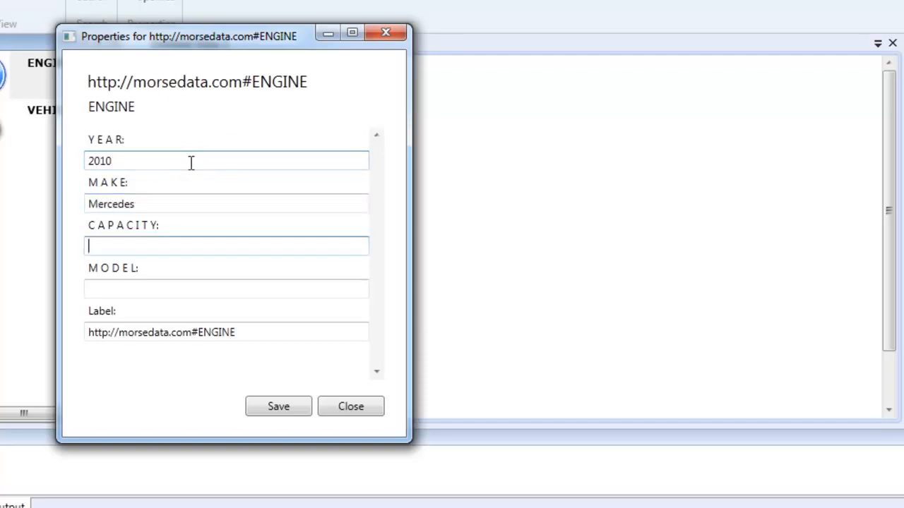
pyautogui.write('13')
pyautogui.press('BackSpace')
pyautogui.write('63')
pyautogui.press('Tab')
pyautogui.write('V6 M272')
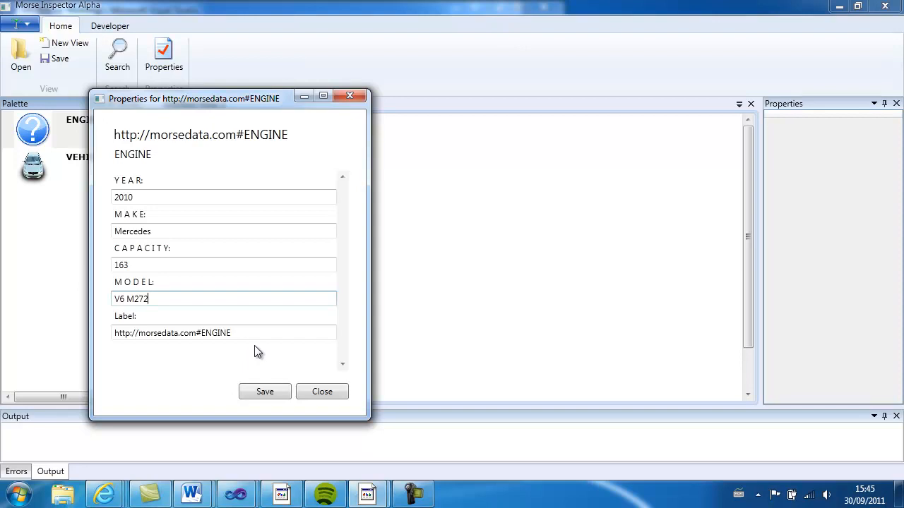
pyautogui.click(256, 394)
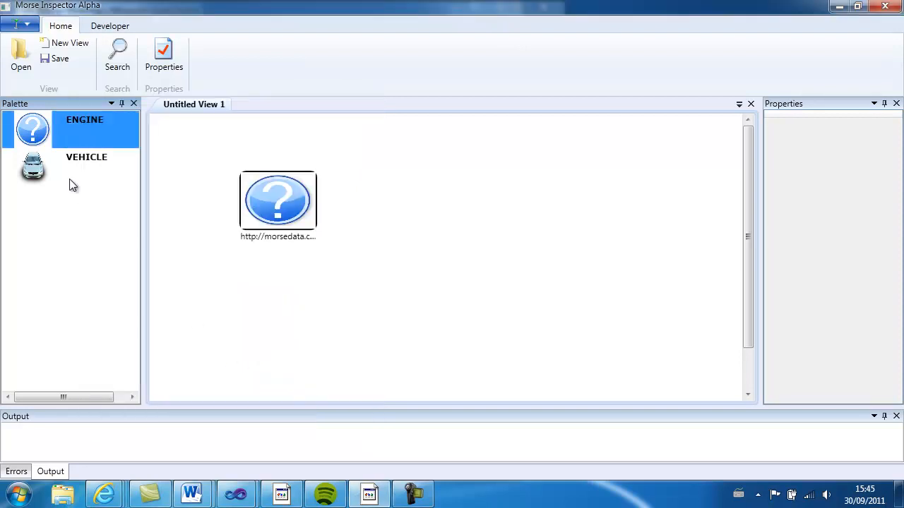
# - Add a VEHICLE entity beside the engine with colour Black, year 2010 and make Mercedes
pyautogui.moveTo(38, 167); pyautogui.dragTo(411, 206)
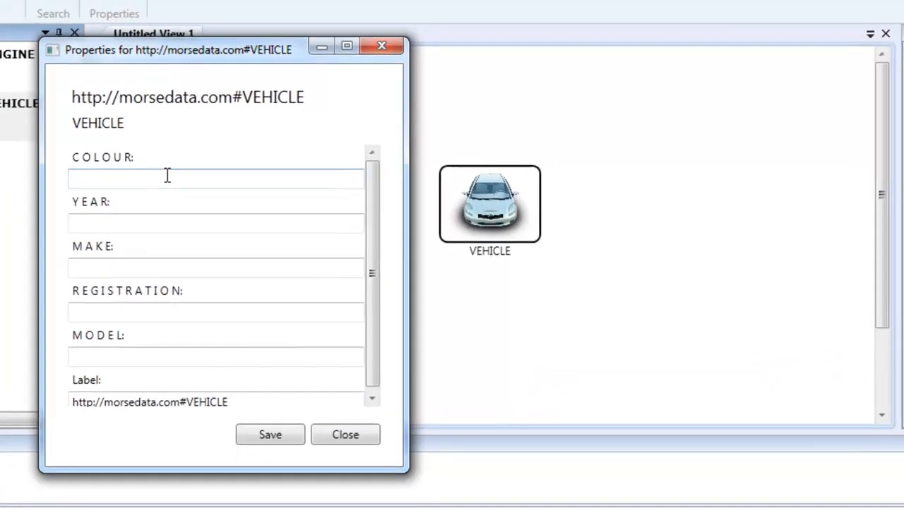
pyautogui.click(173, 187)
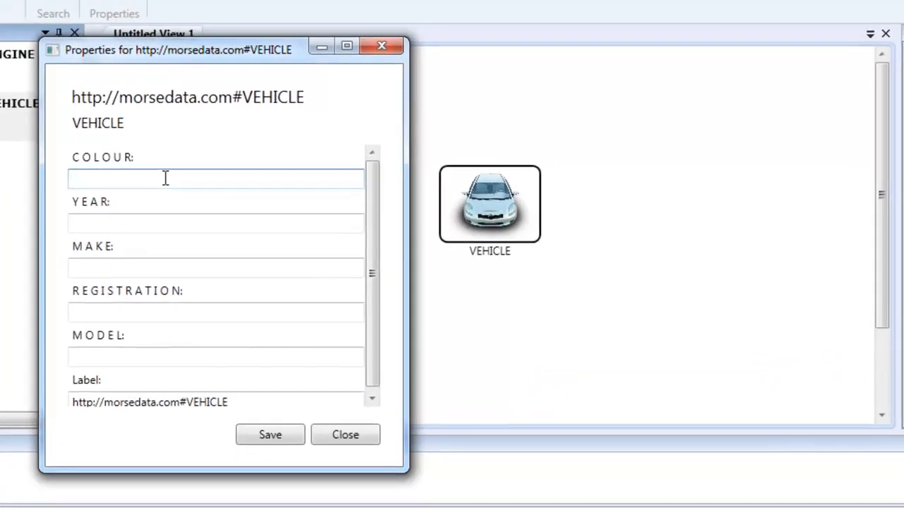
pyautogui.write('Black')
pyautogui.press('Tab')
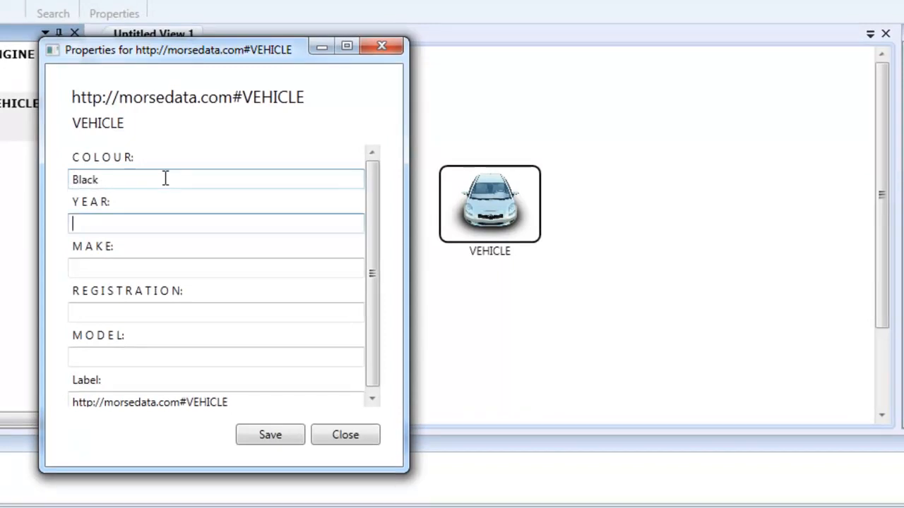
pyautogui.write('2010')
pyautogui.press('Tab')
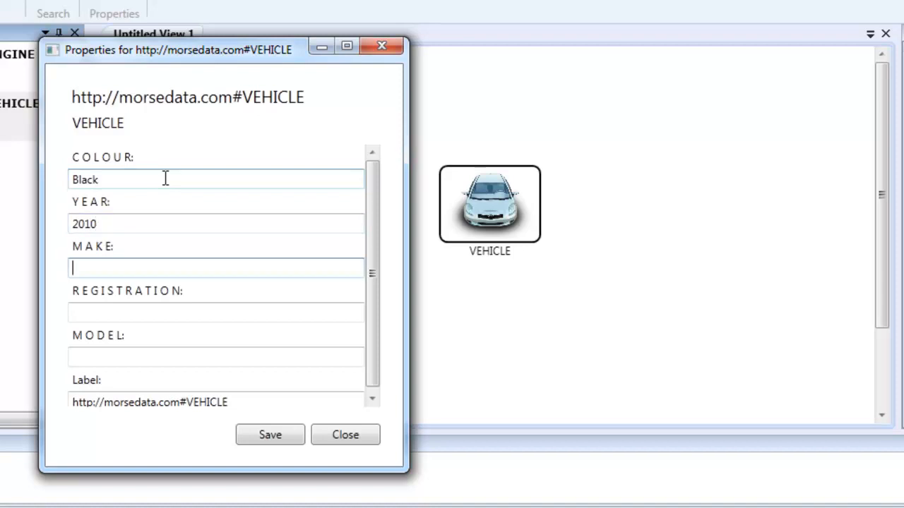
pyautogui.write('Mercedes')
# - Enter the black vehicle's registration number and set its model to "Model C class"
pyautogui.press('Tab')
pyautogui.write('TH98')
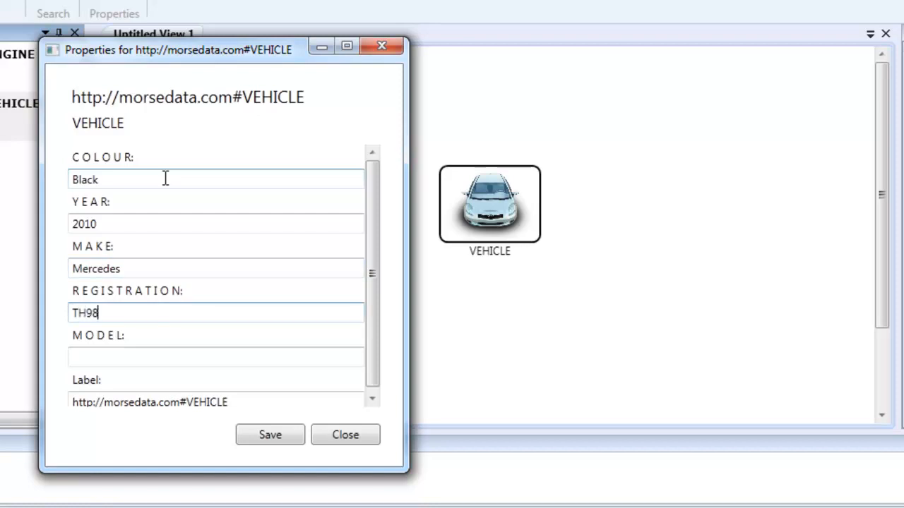
pyautogui.write(' 3ER')
pyautogui.press('Tab')
pyautogui.write('Model ')
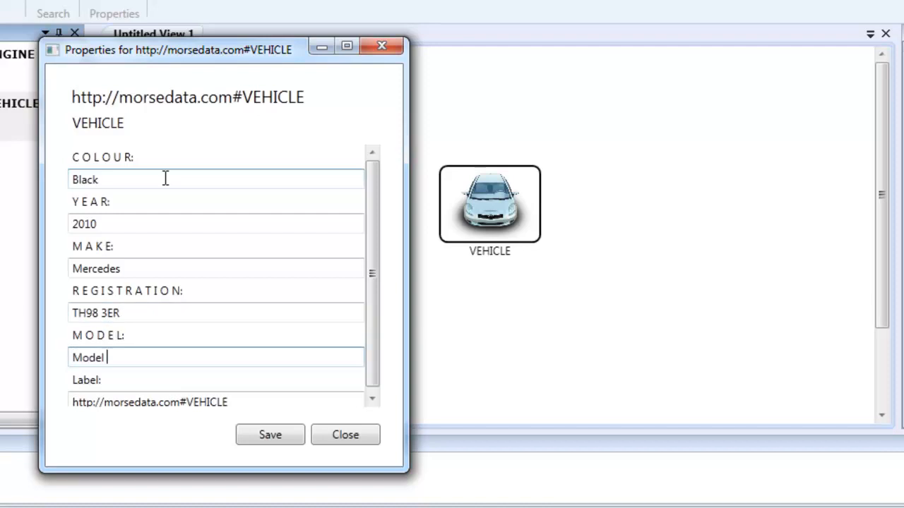
pyautogui.write('C class')
# - Replace the vehicle's default label with "A mercedes car" and save the entity
pyautogui.click(261, 401)
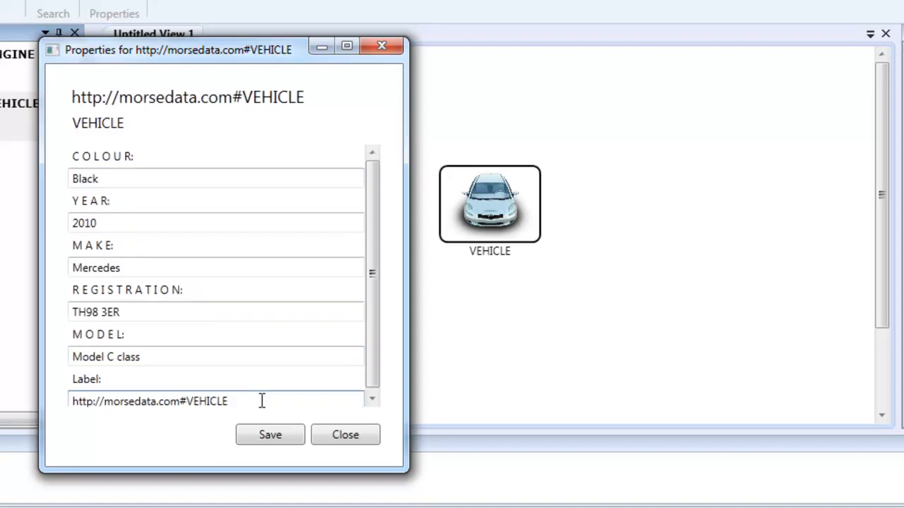
pyautogui.hotkey('ctrl', 'a')
pyautogui.write('A ')
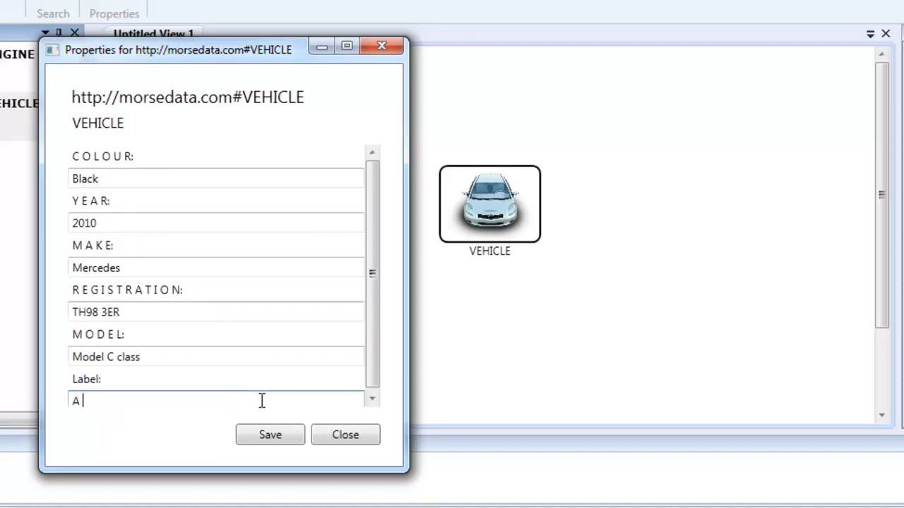
pyautogui.write('mercedes car')
pyautogui.click(275, 434)
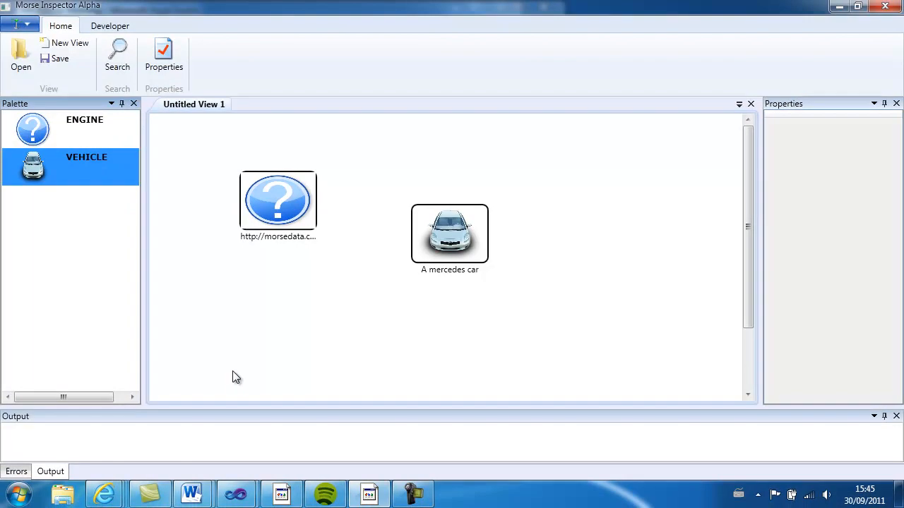
# - Add a second VEHICLE entity beyond the Mercedes car with colour Red, year 2005 and make Suzuki
pyautogui.moveTo(44, 173); pyautogui.dragTo(597, 189)
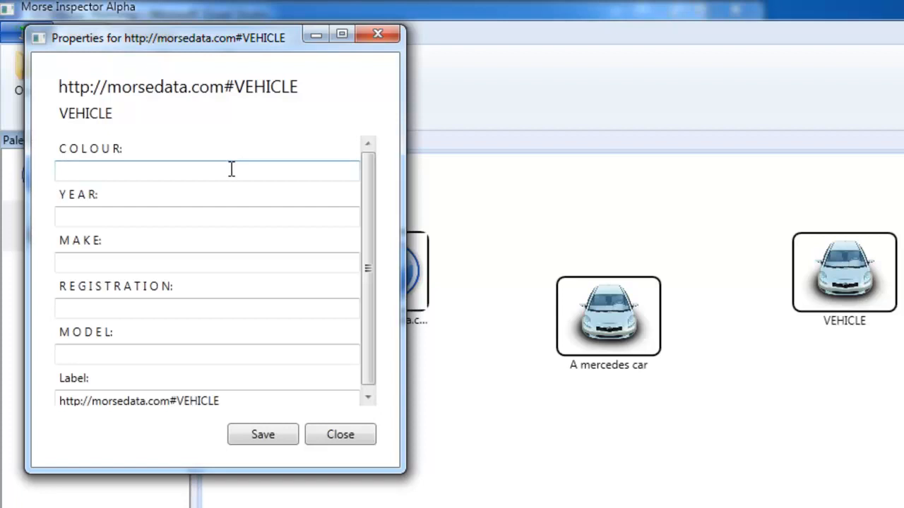
pyautogui.click(232, 170)
pyautogui.write('Red')
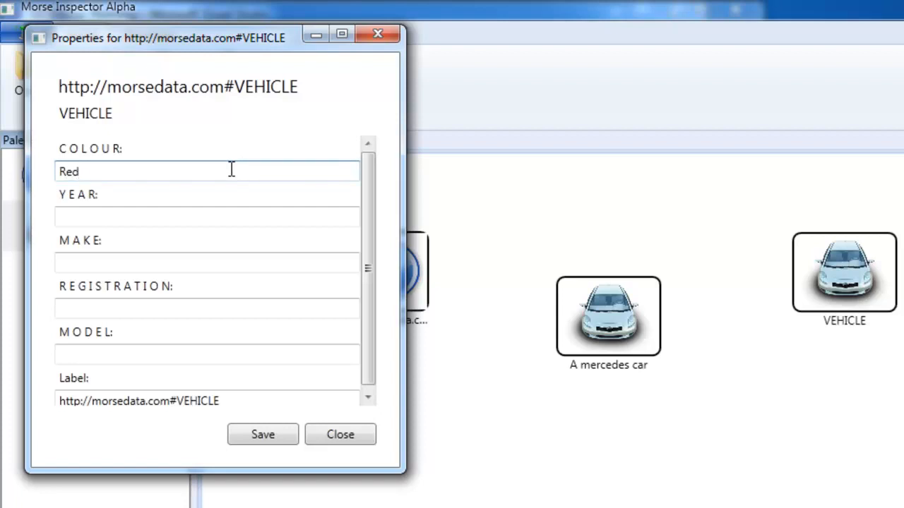
pyautogui.press('Tab')
pyautogui.write('2005')
pyautogui.press('Tab')
pyautogui.write('Suzuki')
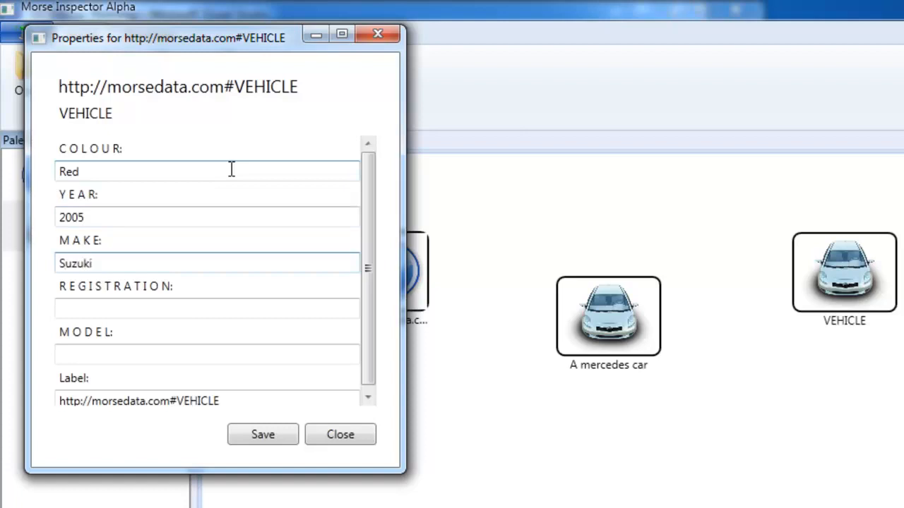
# - Enter the red vehicle's registration number and set its model to Alto
pyautogui.press('Tab')
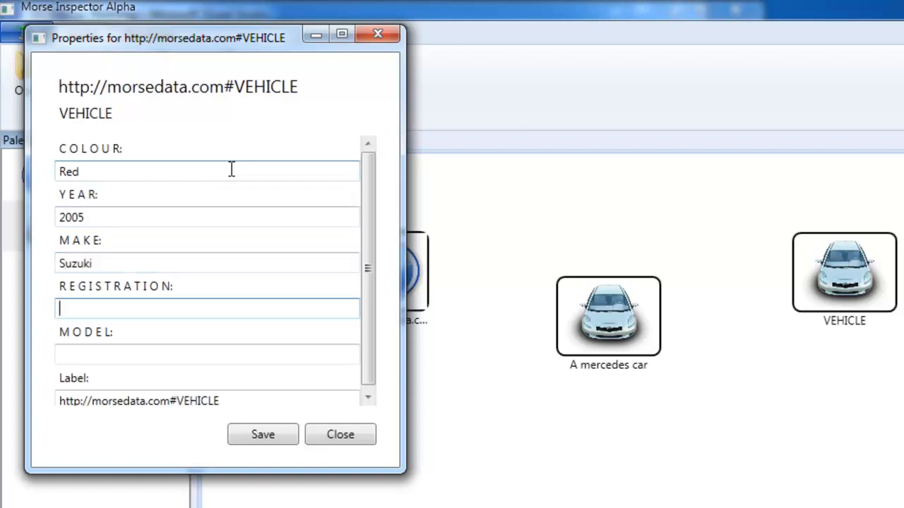
pyautogui.write('V7742')
pyautogui.press('Tab')
pyautogui.write('Alto')
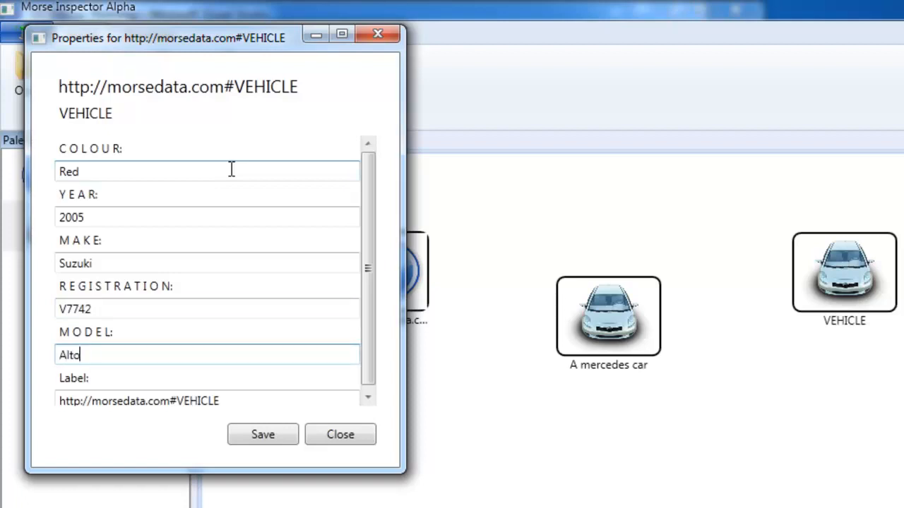
# - Replace the red vehicle's default label with "A small Suzuki car" and save the entity
pyautogui.press('Tab')
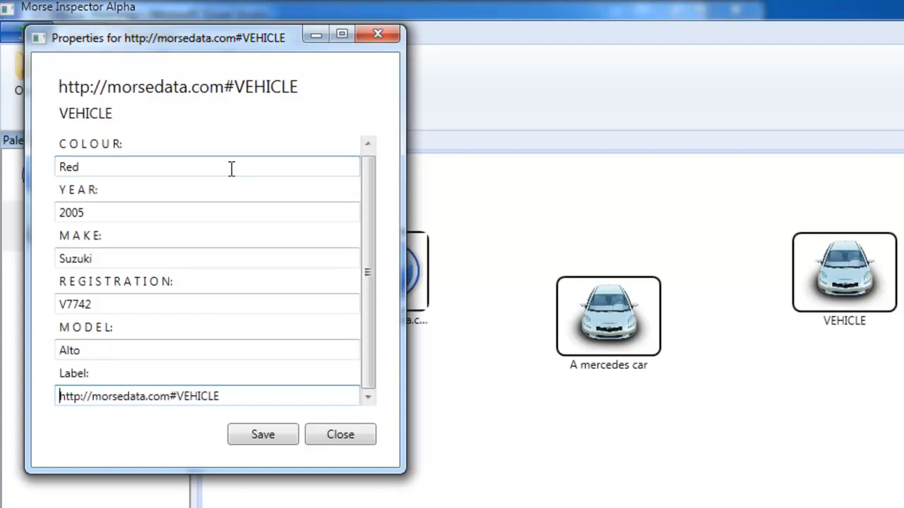
pyautogui.hotkey('ctrl', 'a')
pyautogui.write('small Su')
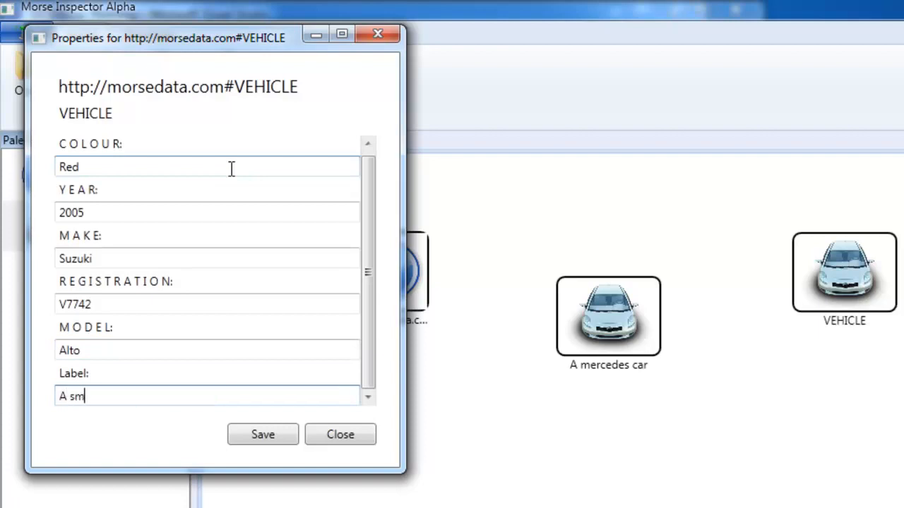
pyautogui.write('u')
pyautogui.press('BackSpace')
pyautogui.write('k')
pyautogui.press('BackSpace')
pyautogui.write('zuki car')
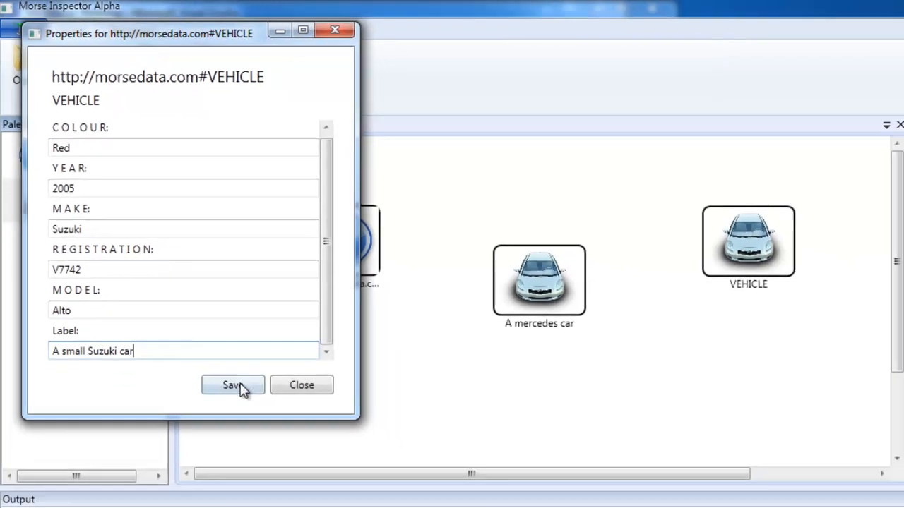
pyautogui.click(263, 434)
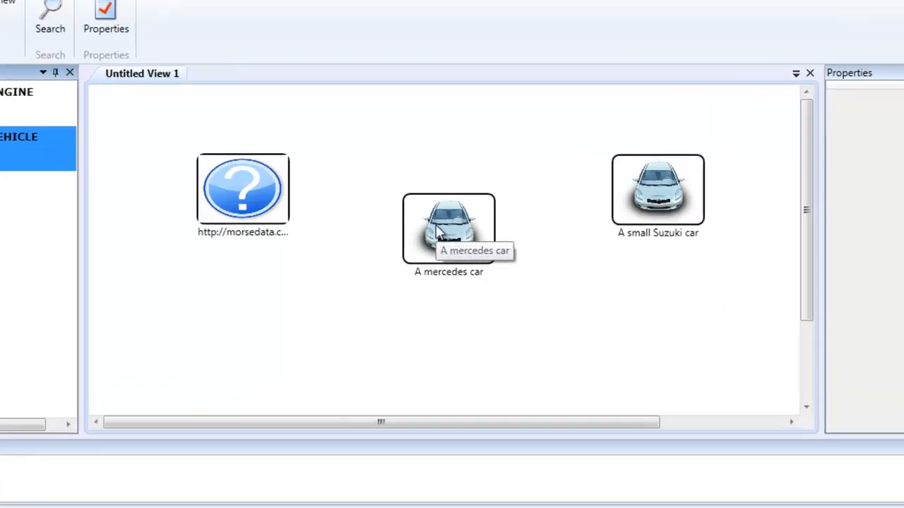
# - Add a link from the Mercedes car to the engine entity
pyautogui.click(439, 233)
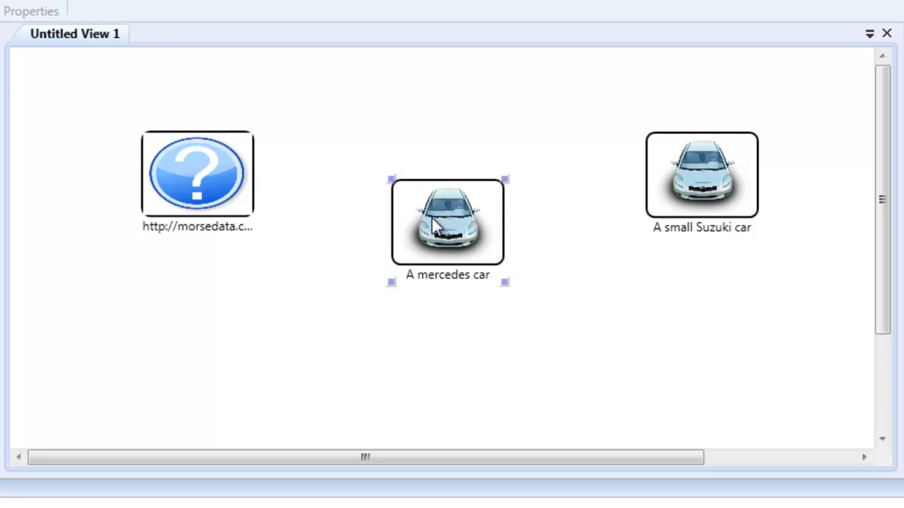
pyautogui.rightClick(433, 224)
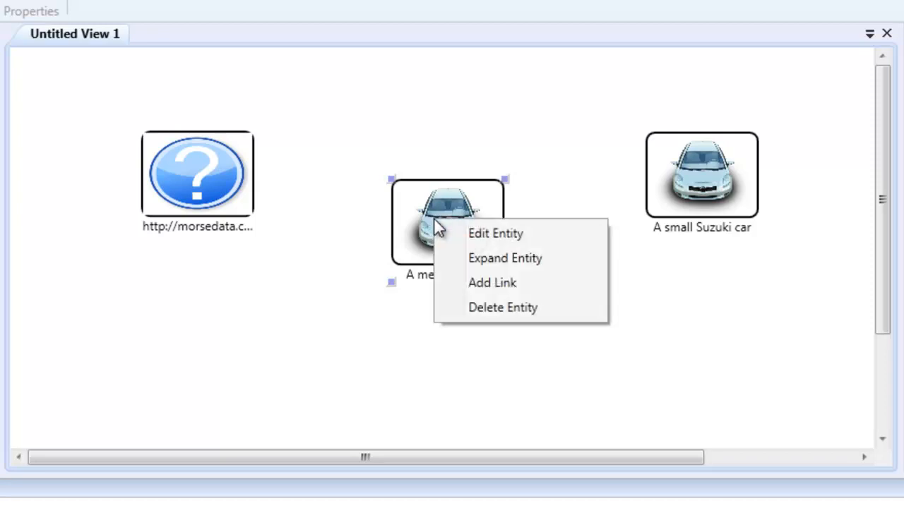
pyautogui.click(459, 281)
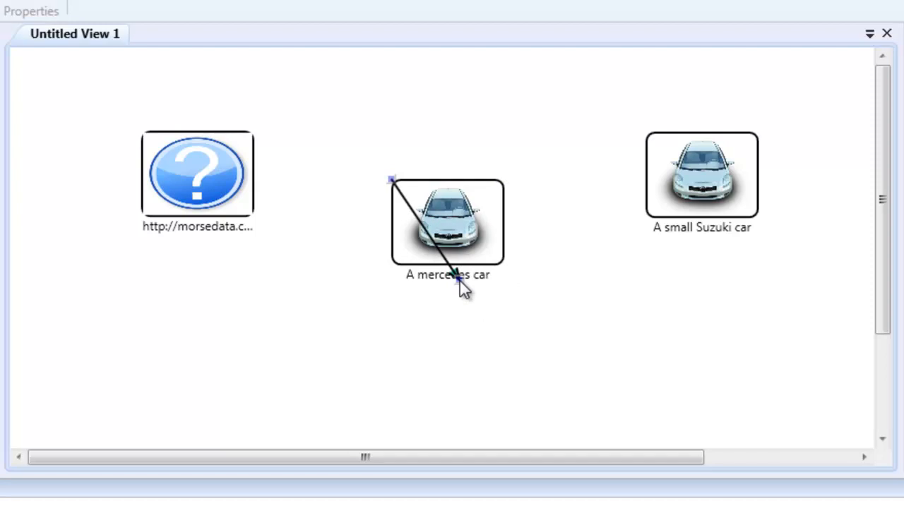
pyautogui.click(204, 162)
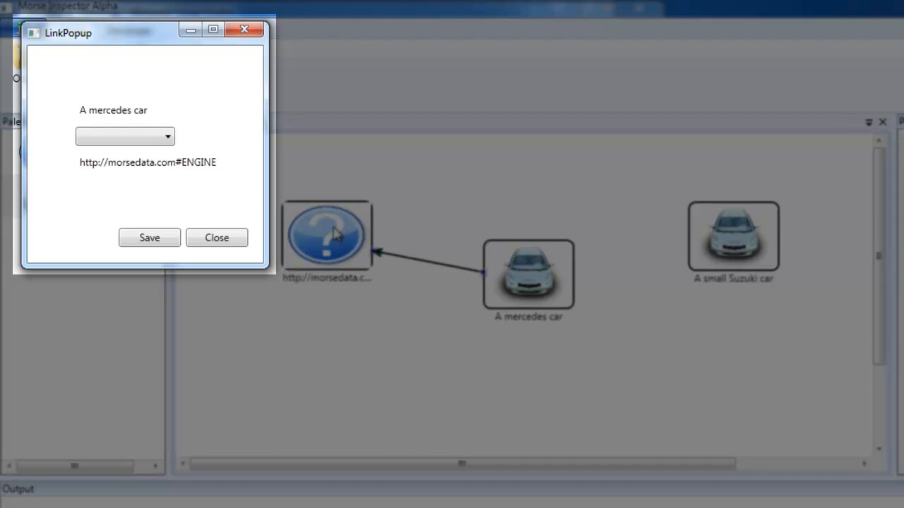
# - Set the link type to HASENGINE, save it, and move the Mercedes car farther from the engine
pyautogui.click(131, 138)
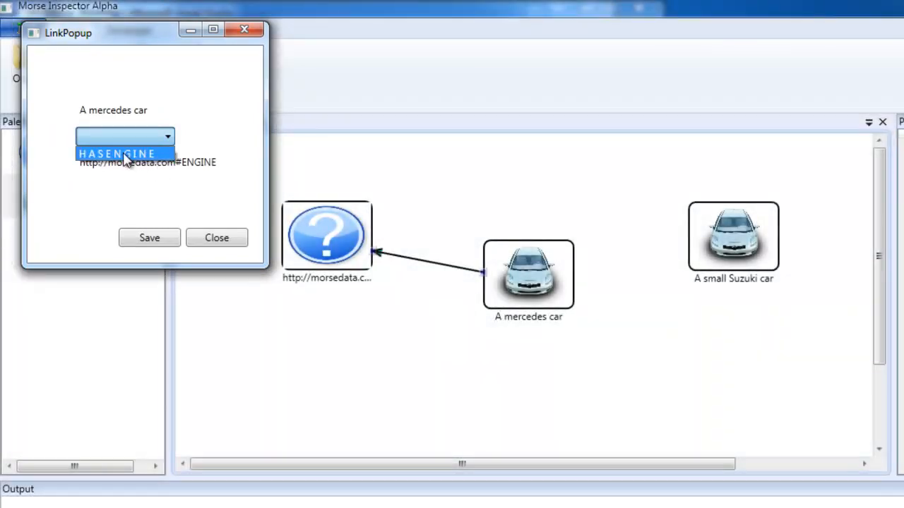
pyautogui.click(124, 154)
pyautogui.click(152, 241)
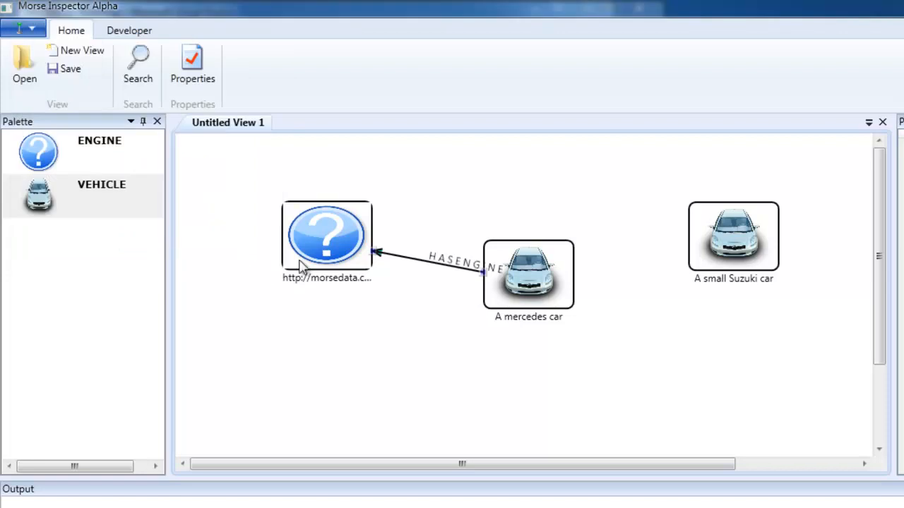
pyautogui.moveTo(523, 293); pyautogui.dragTo(607, 341)
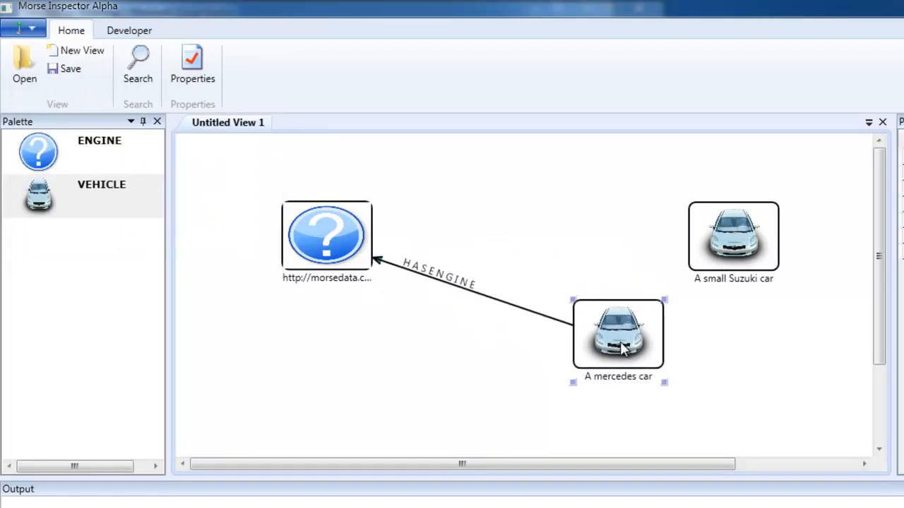